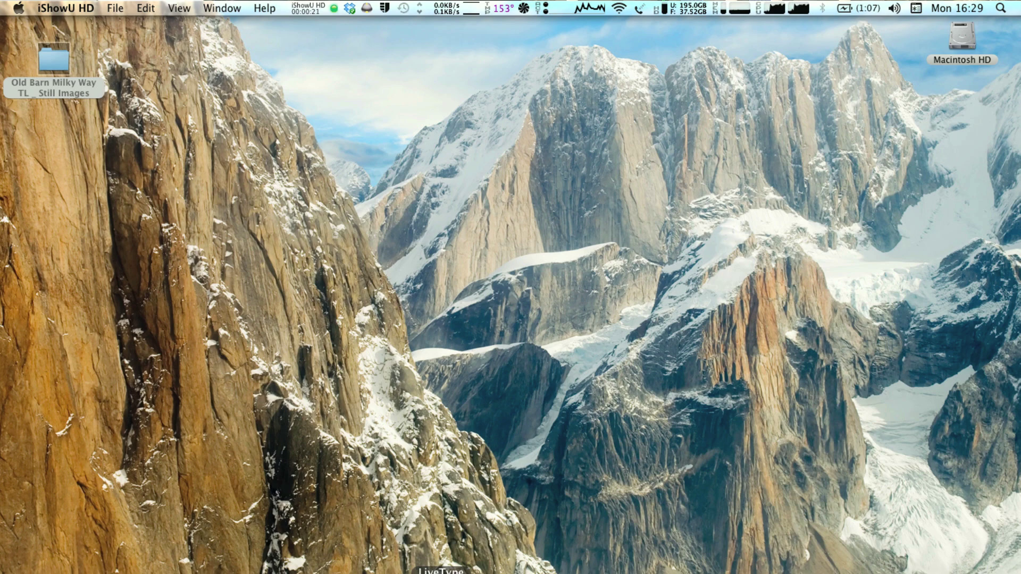
- In QuickTime Player 7, start an image sequence and select OldBarn 2.jpg in the Still Images folder
key(super+Tab)
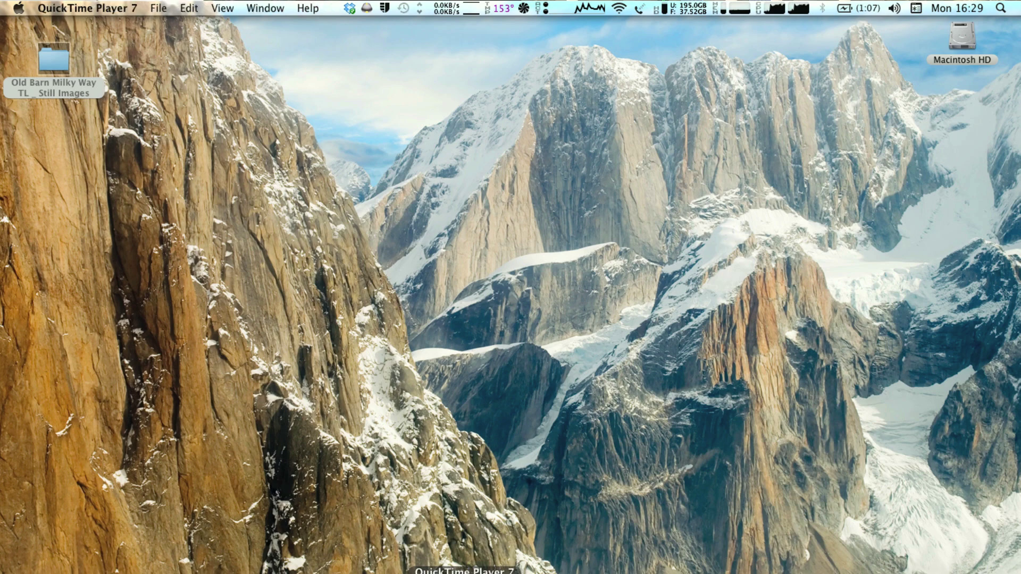
click(158, 8)
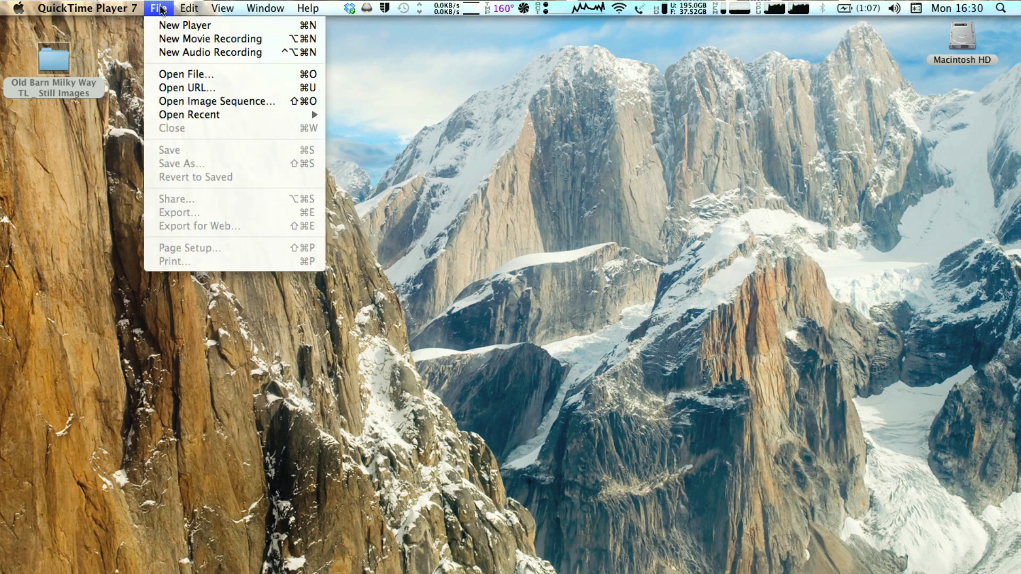
click(175, 98)
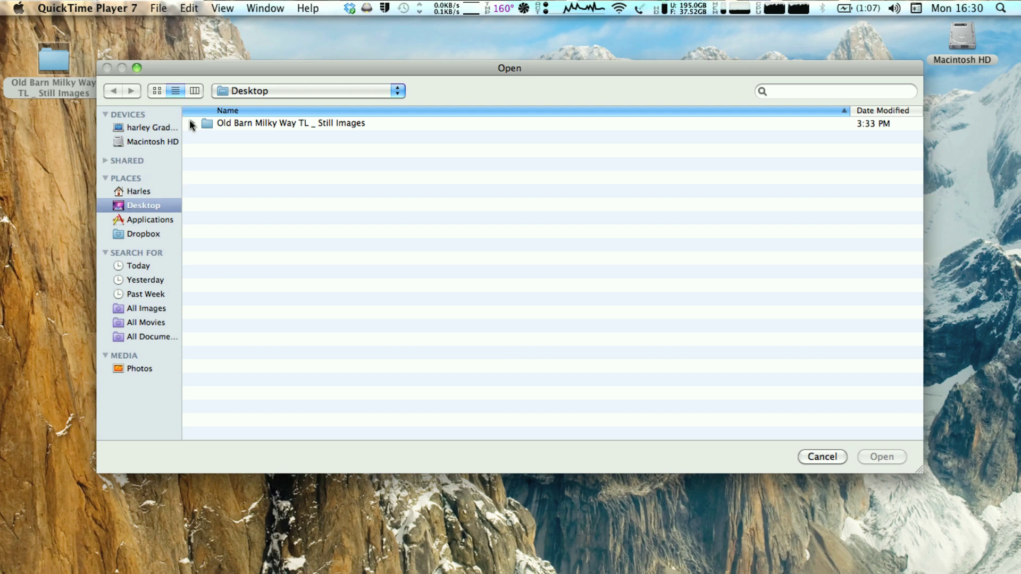
click(192, 124)
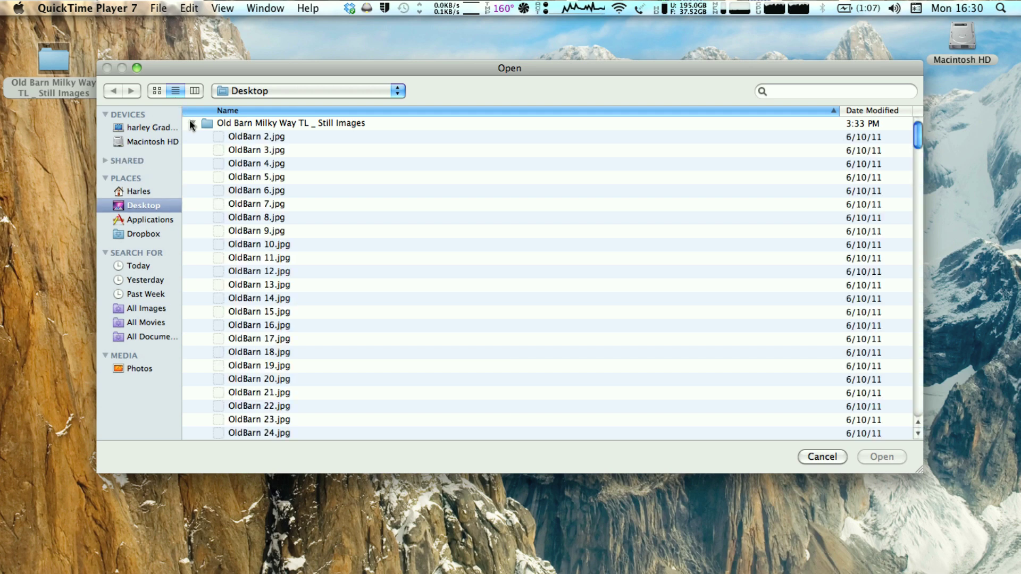
click(229, 136)
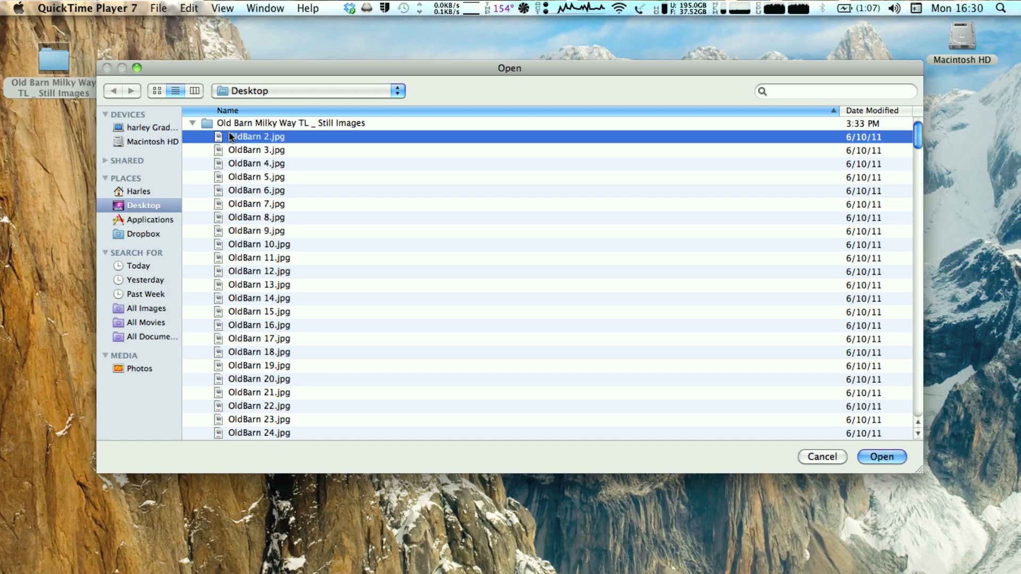
- Preview frames through OldBarn 8.jpg, then open the sequence starting at OldBarn 2.jpg
key(space)
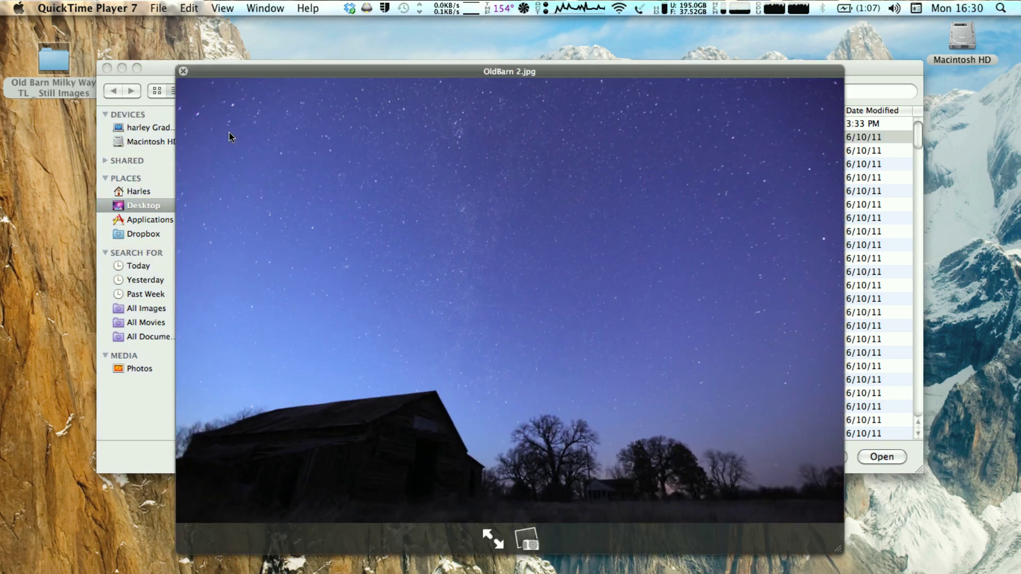
key(Down)
key(Down)
key(Down)
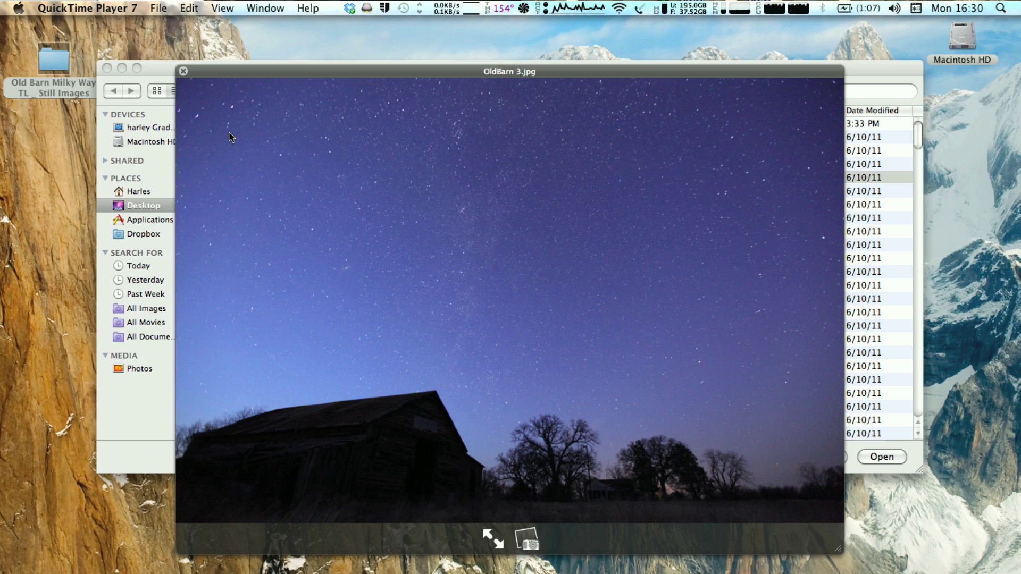
key(Down)
key(Down)
key(Down)
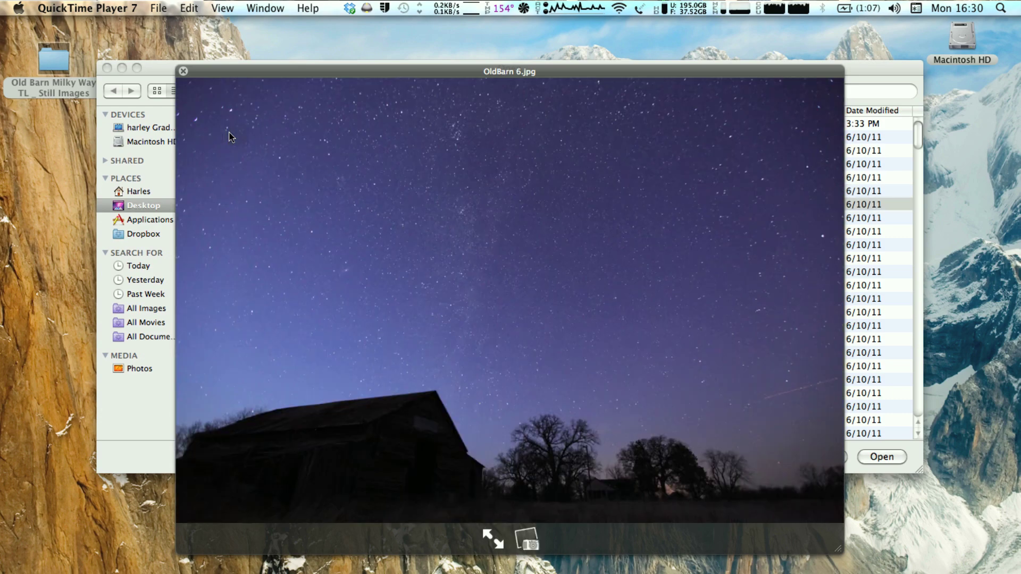
key(Down)
key(Down)
key(Down)
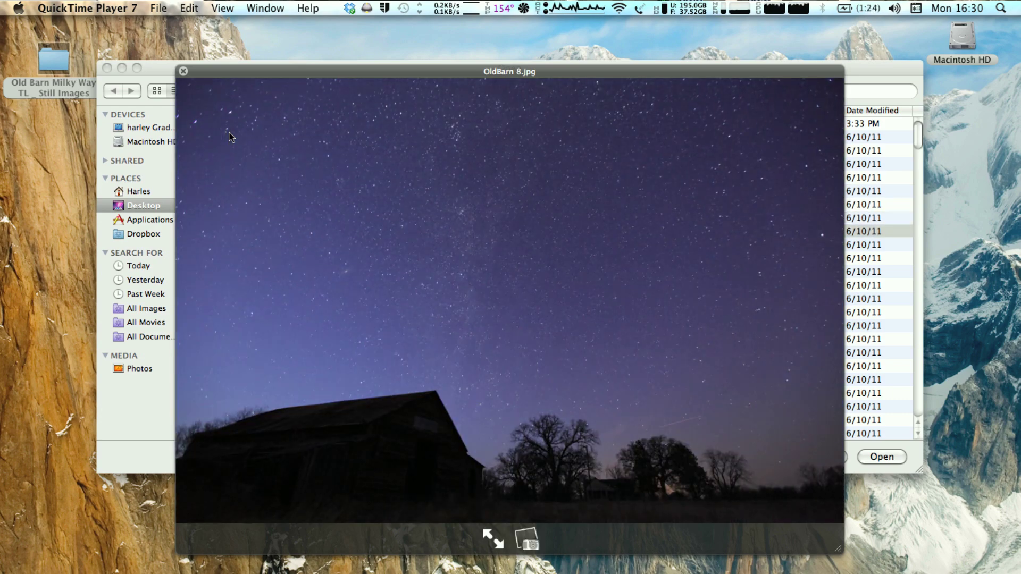
key(space)
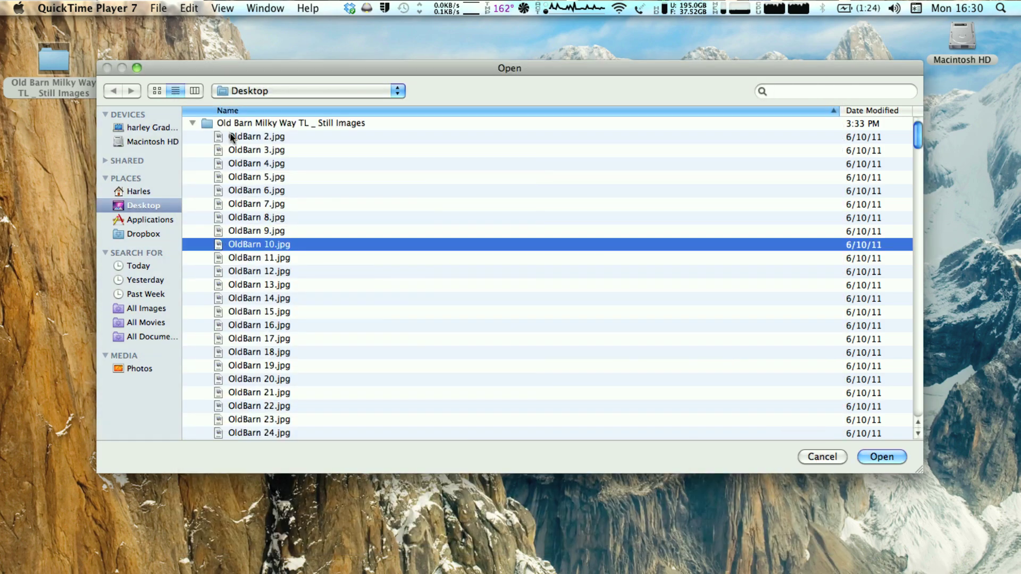
click(235, 137)
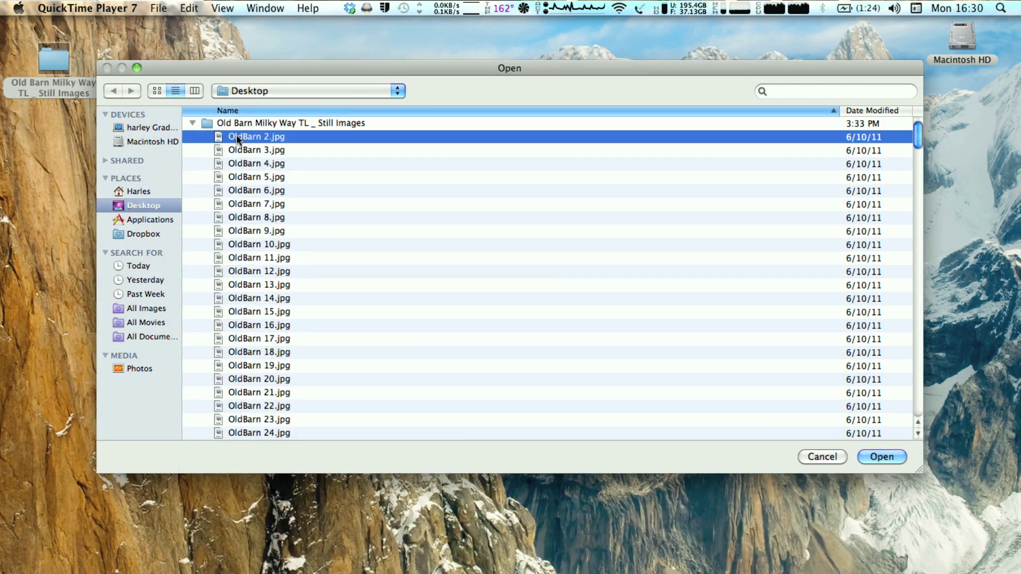
key(Return)
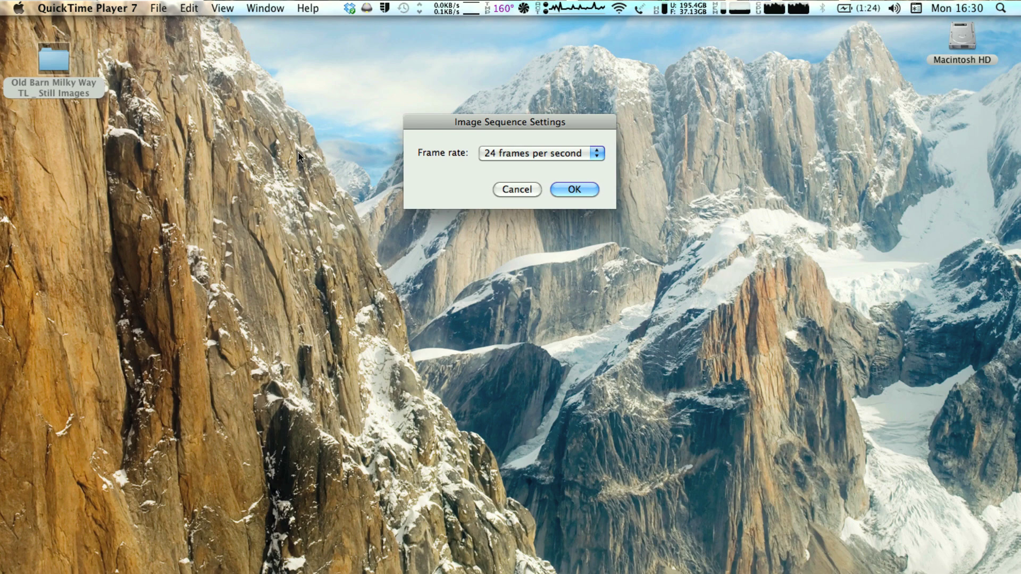
- Keep the frame rate at 24 frames per second and build the barn movie
click(593, 151)
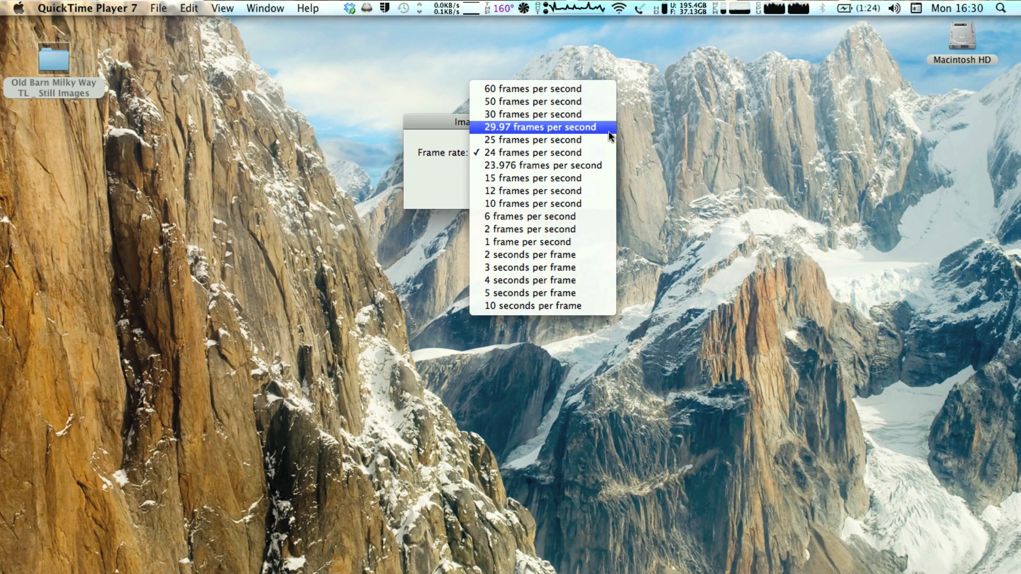
click(556, 153)
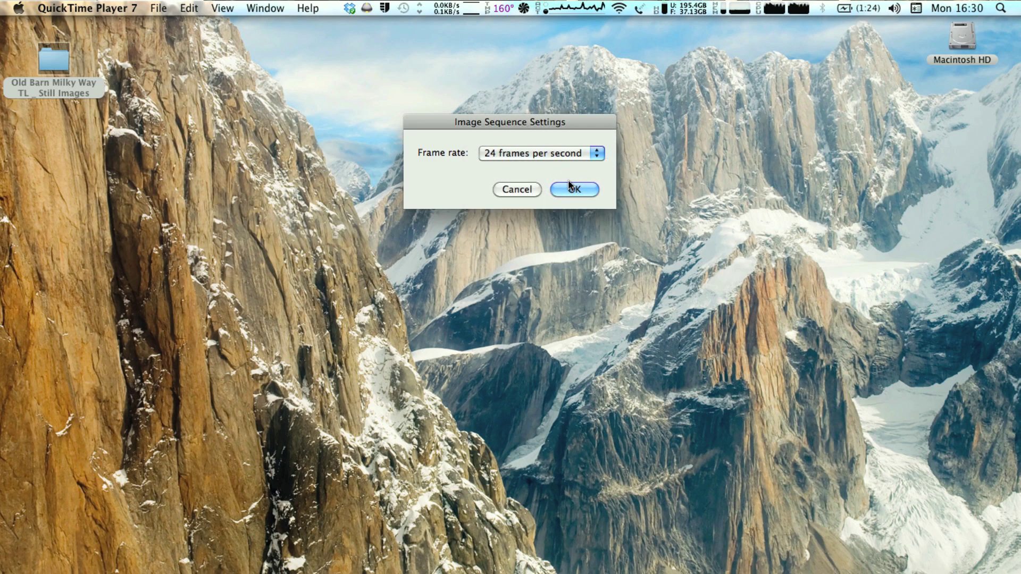
click(569, 186)
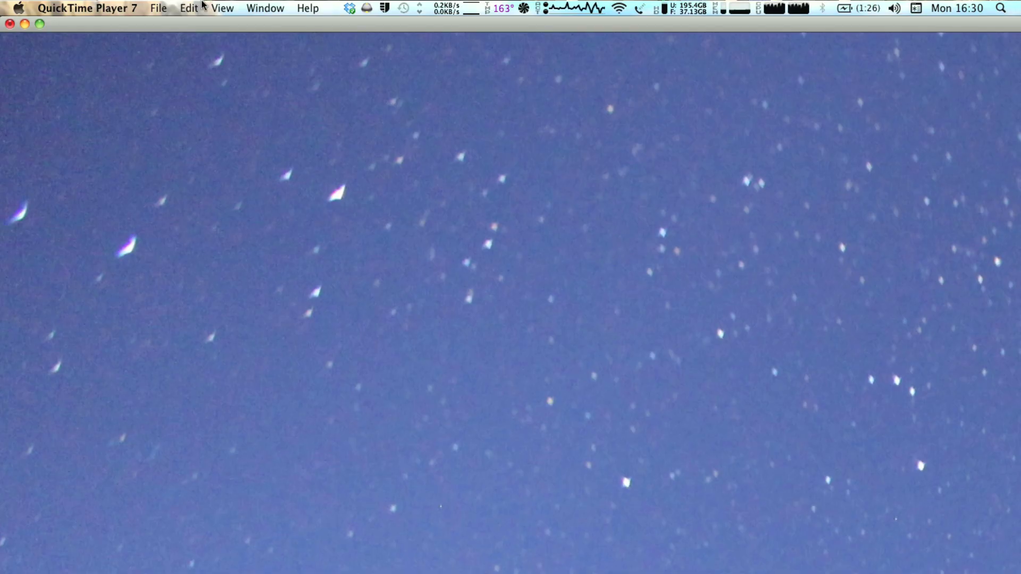
- Fit the barn movie to the screen and play the time-lapse through to about 9 seconds
click(169, 10)
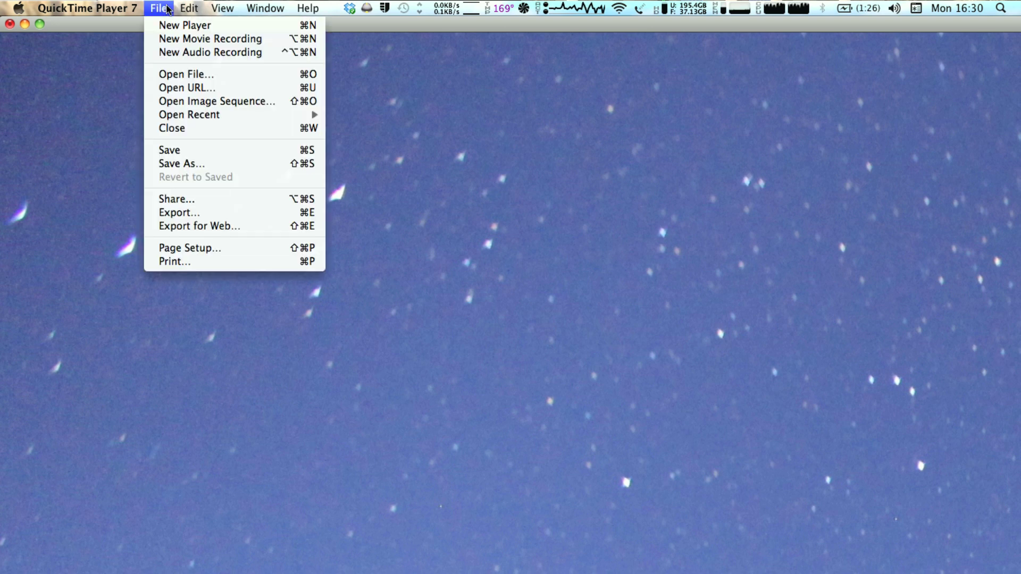
mouse_move(232, 8)
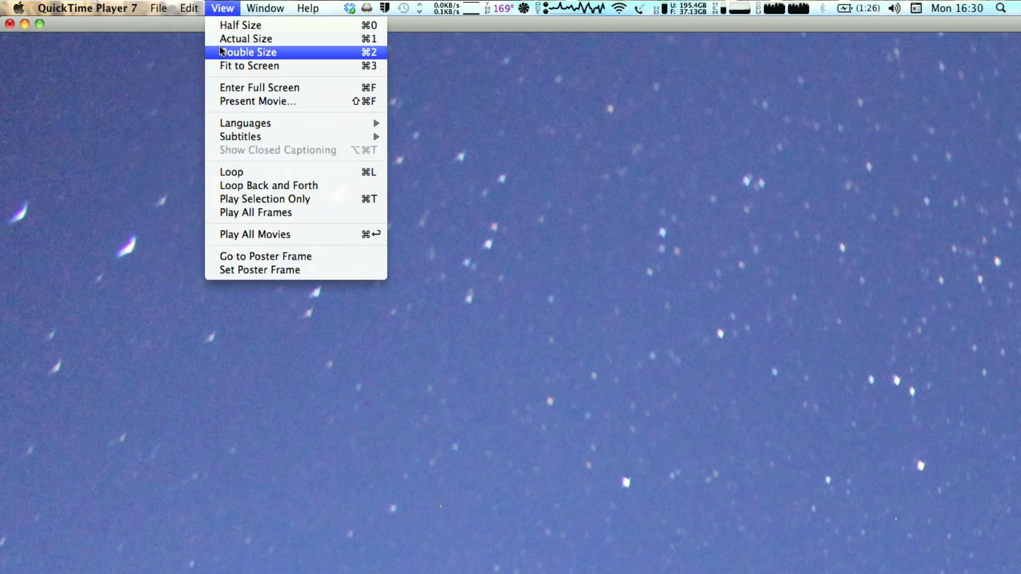
click(221, 66)
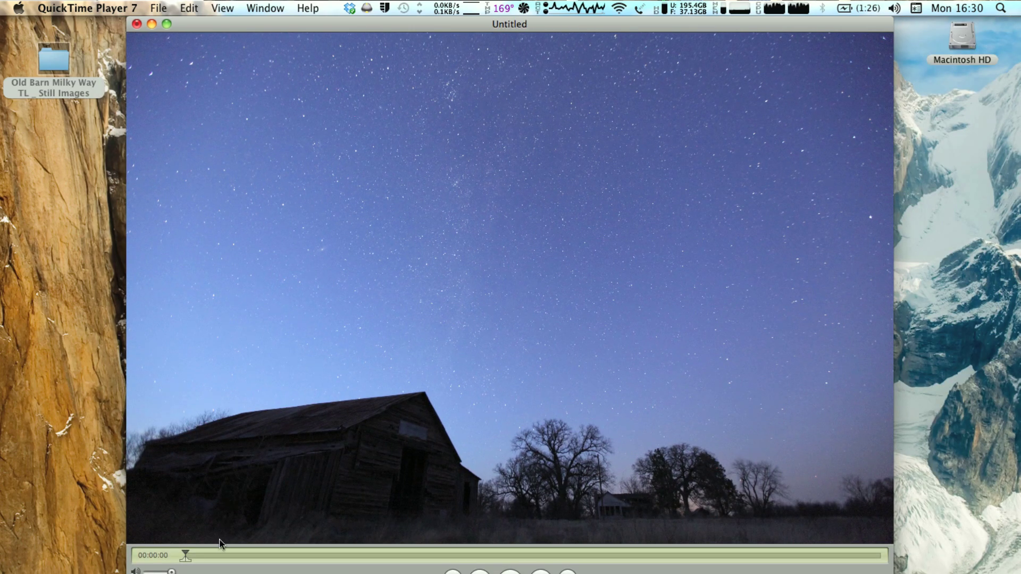
click(221, 555)
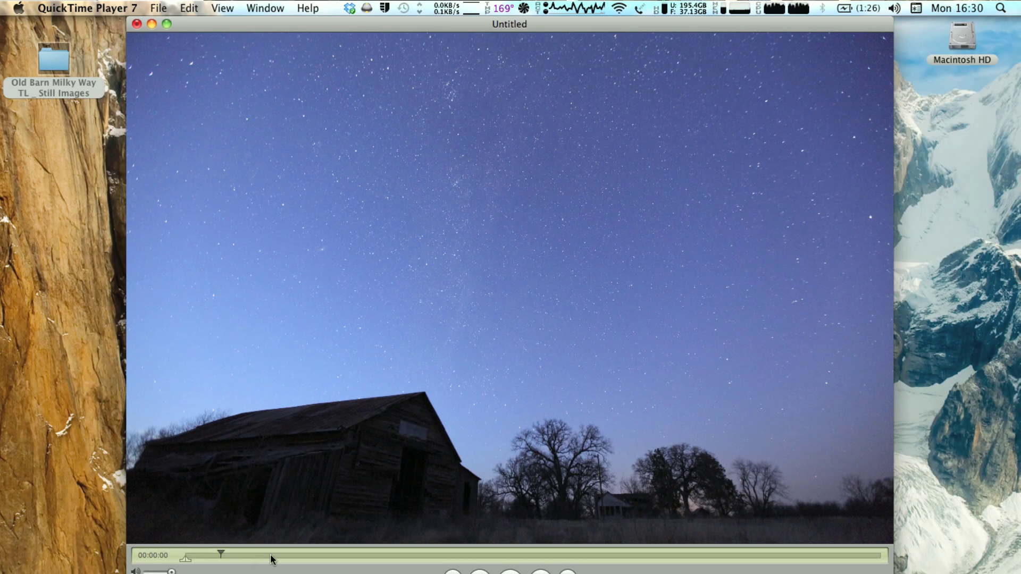
key(space)
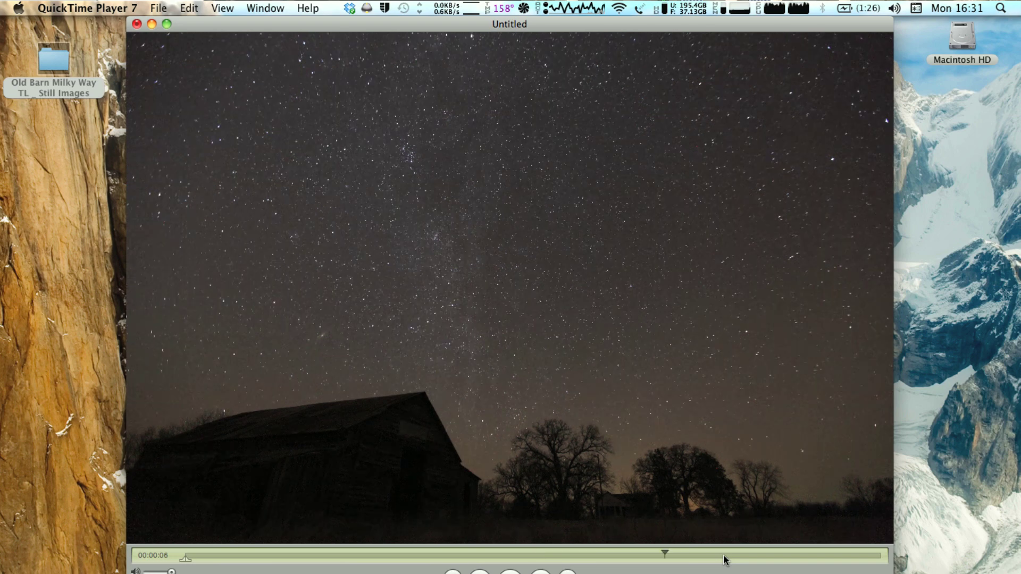
click(724, 555)
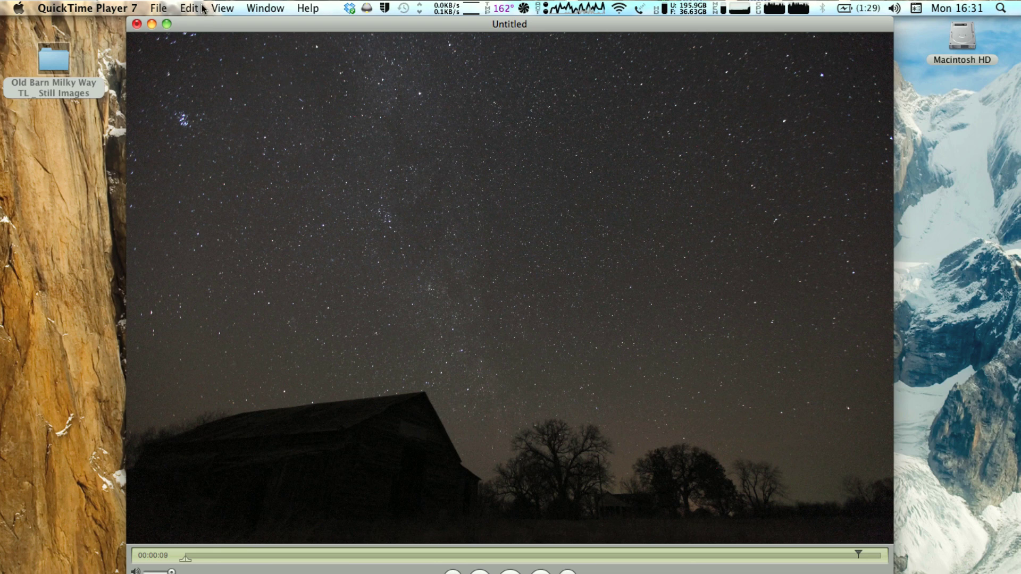
- Export the movie as a QuickTime Movie named Milkywaybarntimelapse.mov to the Desktop
click(159, 7)
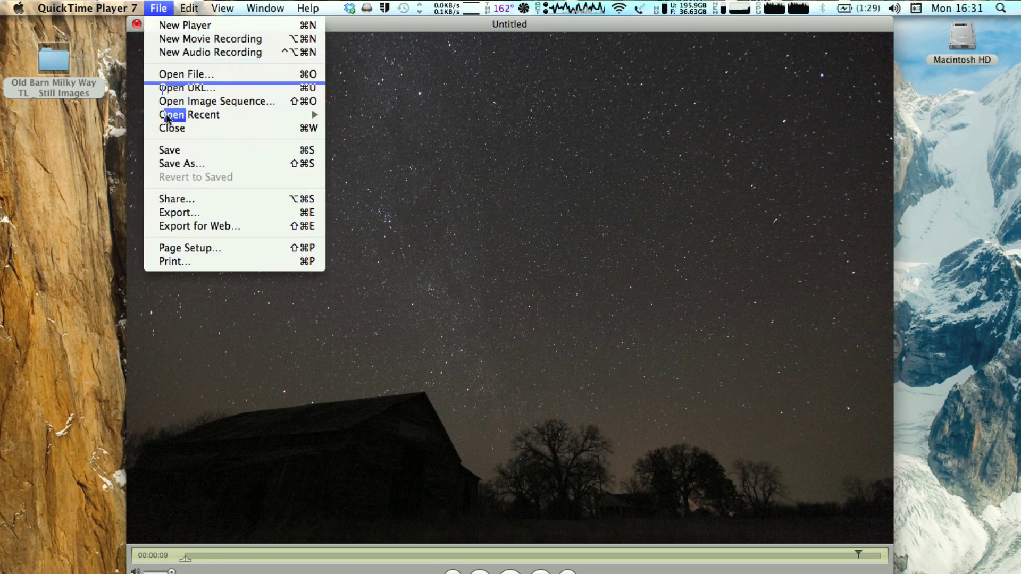
click(162, 212)
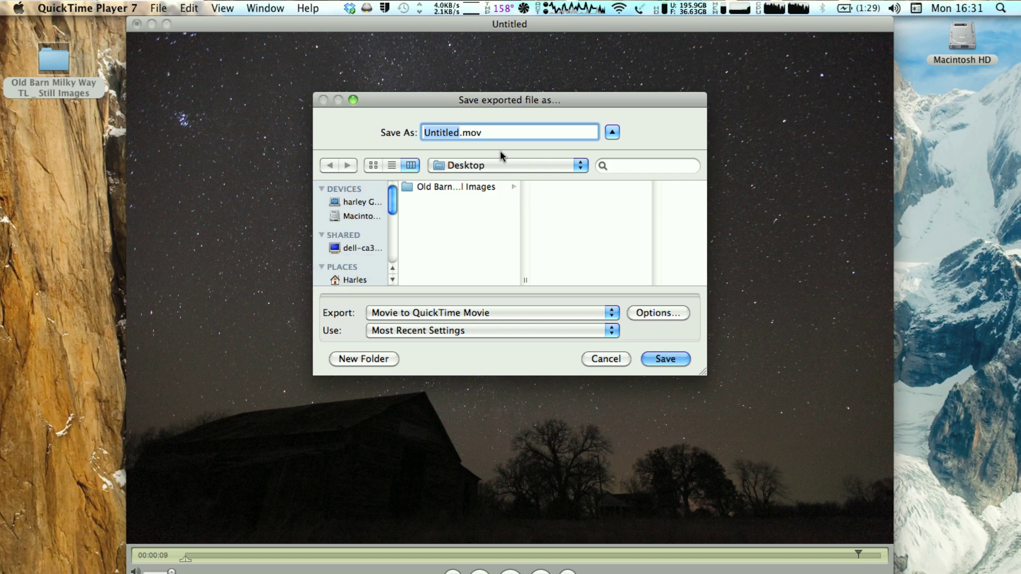
text(Milkywa)
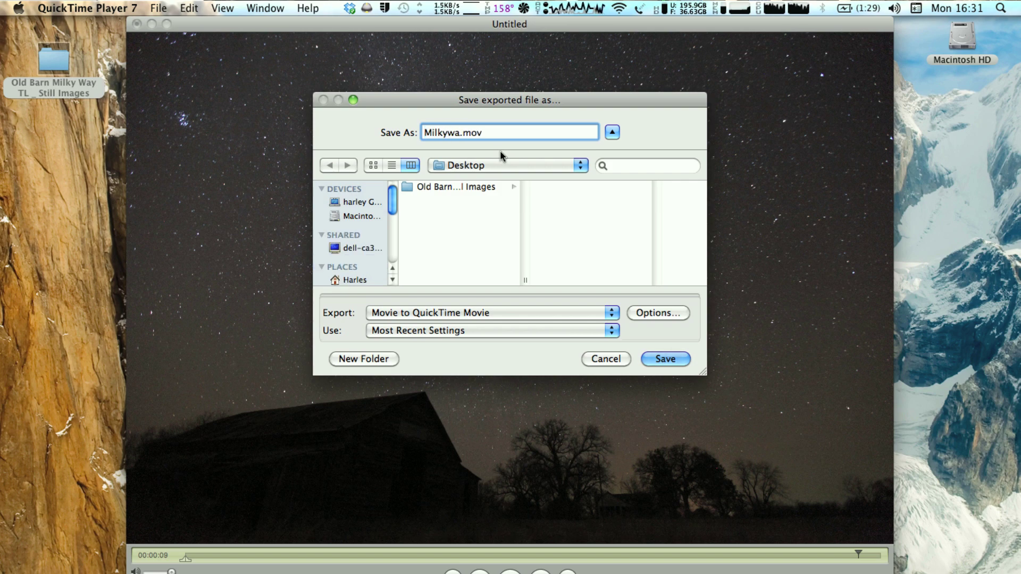
text(ybar)
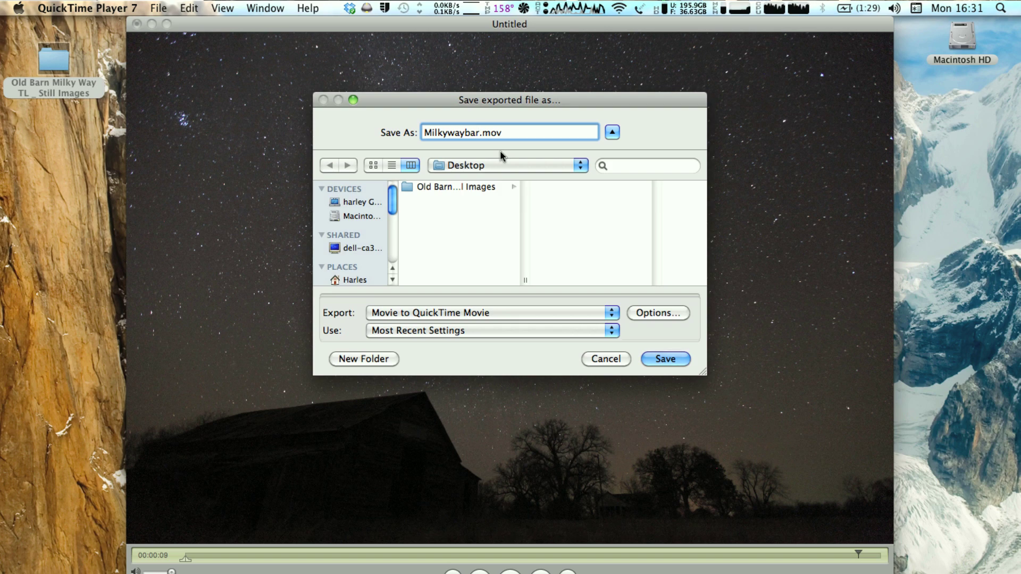
text(ntiem)
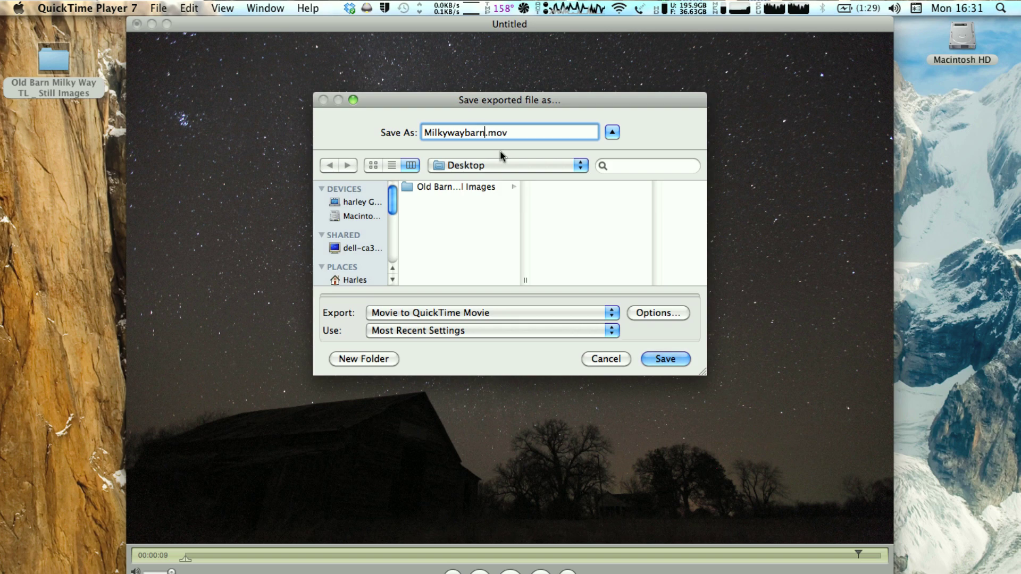
key(BackSpace)
key(BackSpace)
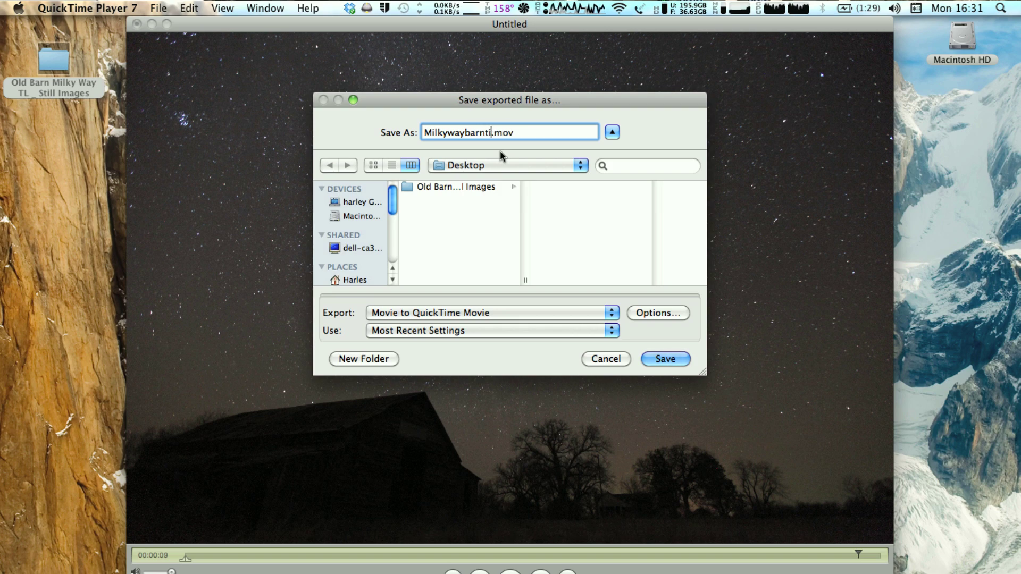
text(melapse)
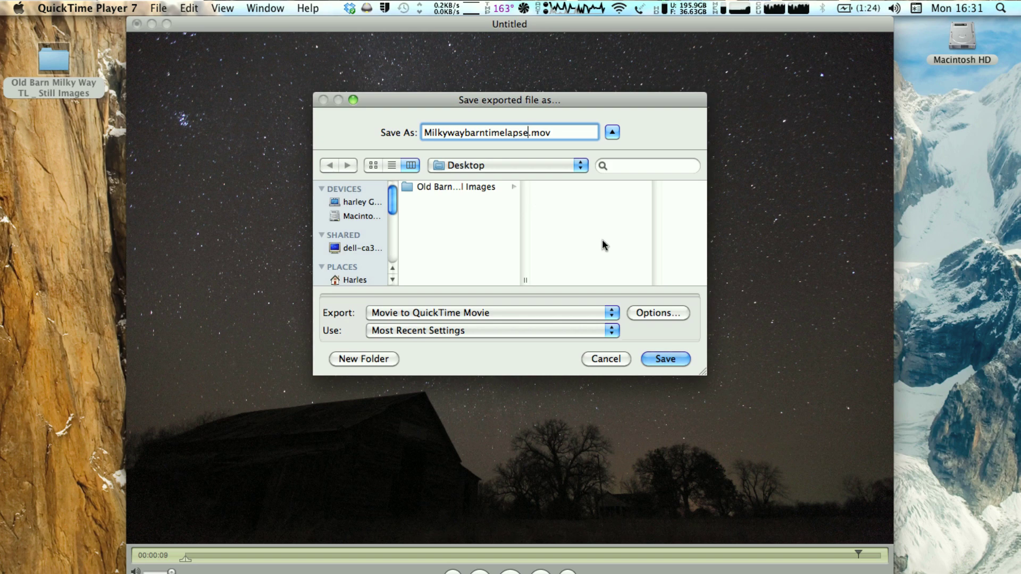
- In the export's video settings, try H.264 compression at Best quality
click(636, 314)
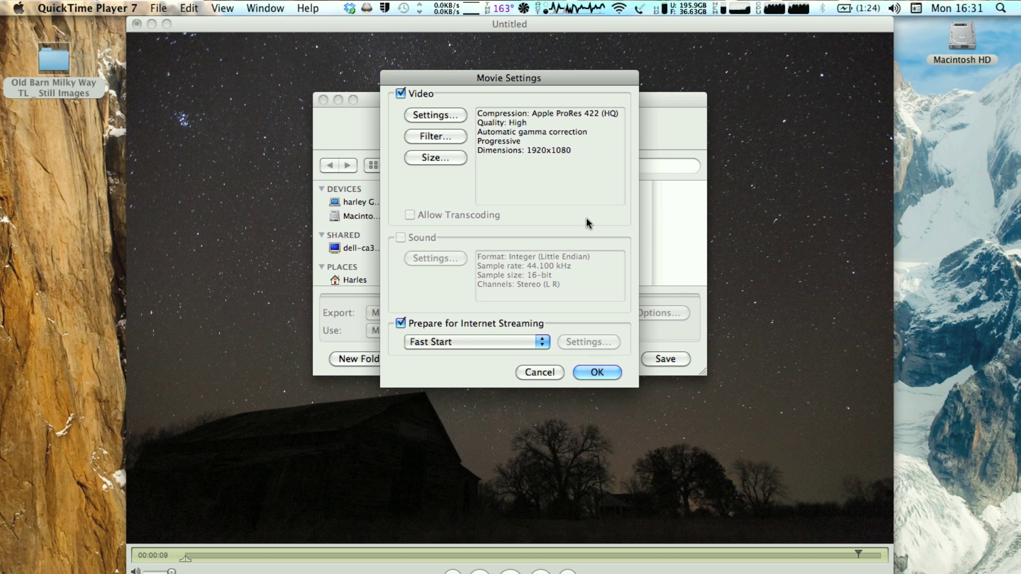
click(453, 119)
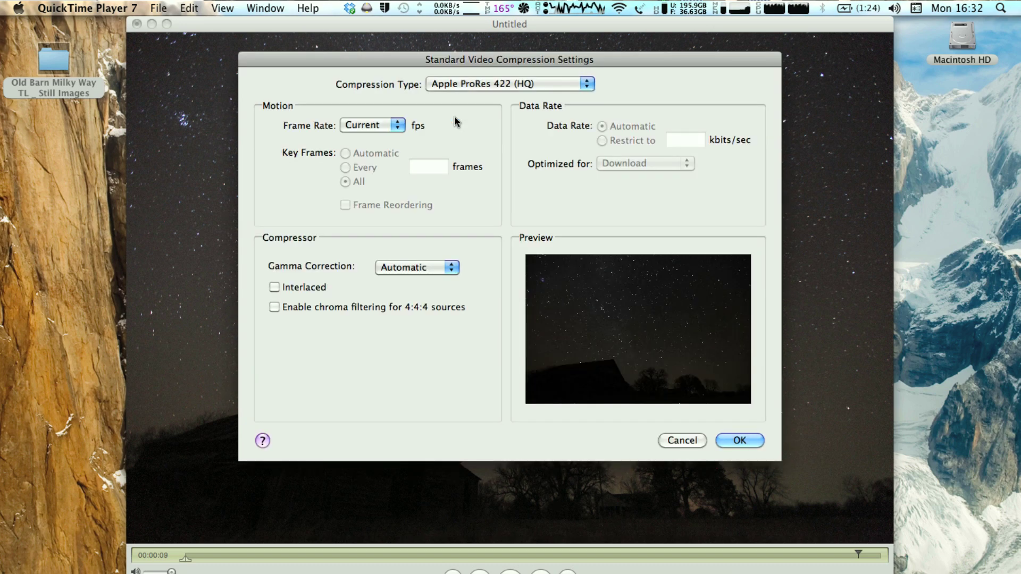
click(523, 85)
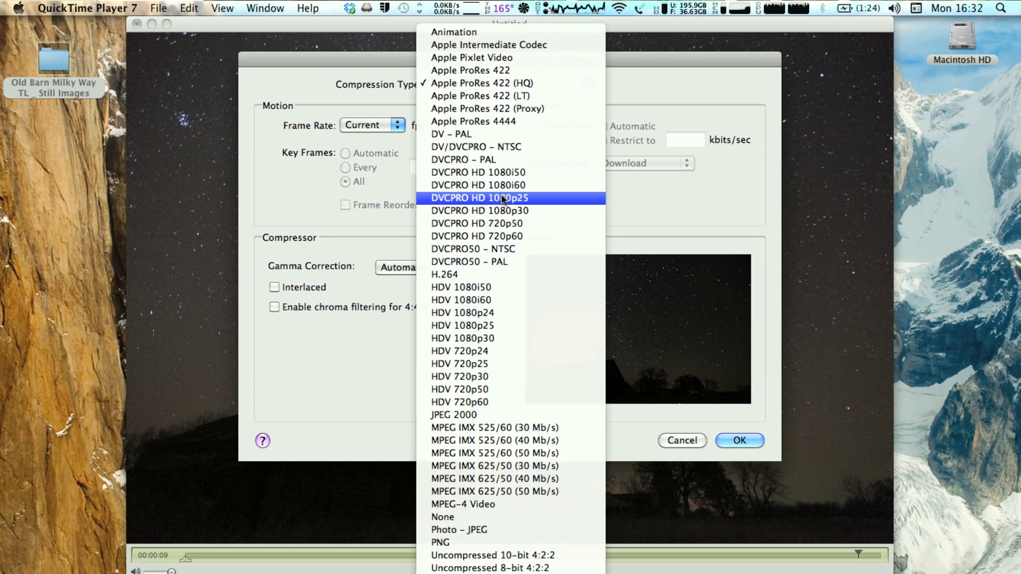
click(476, 279)
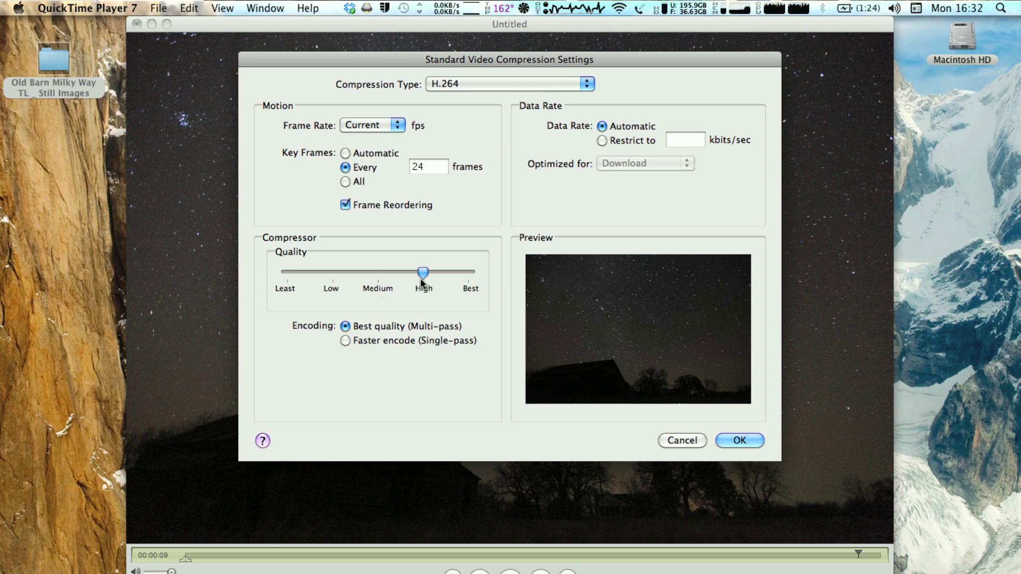
click(470, 274)
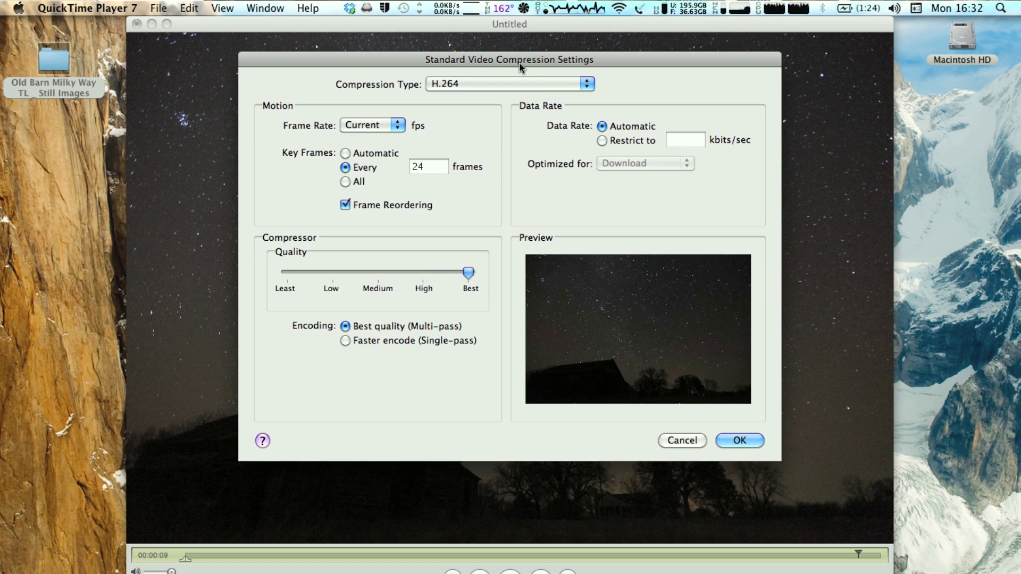
- Switch the compression type to Apple ProRes 422 and confirm both settings dialogs
click(516, 84)
scroll(532, 133, up, 5)
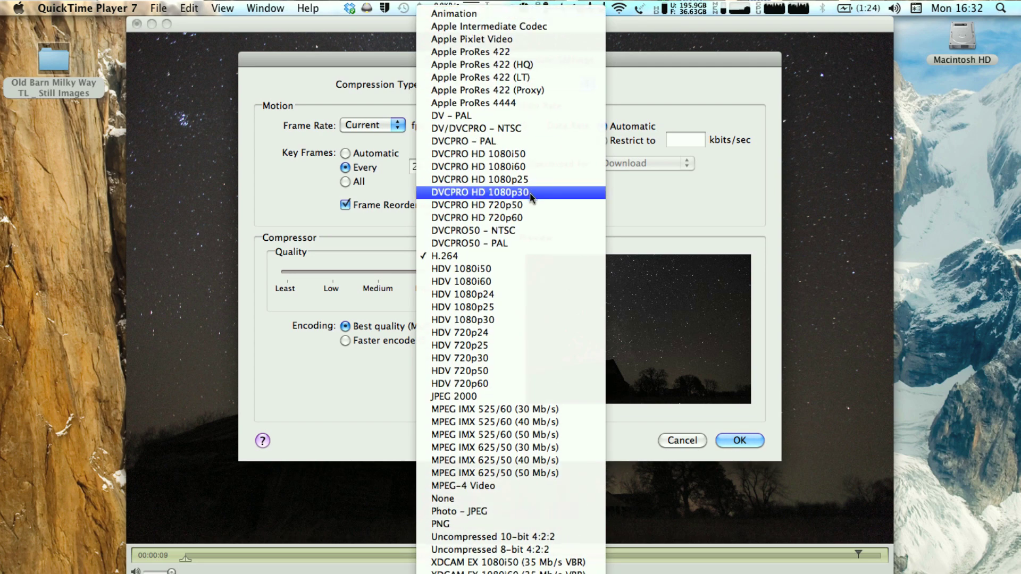
click(657, 107)
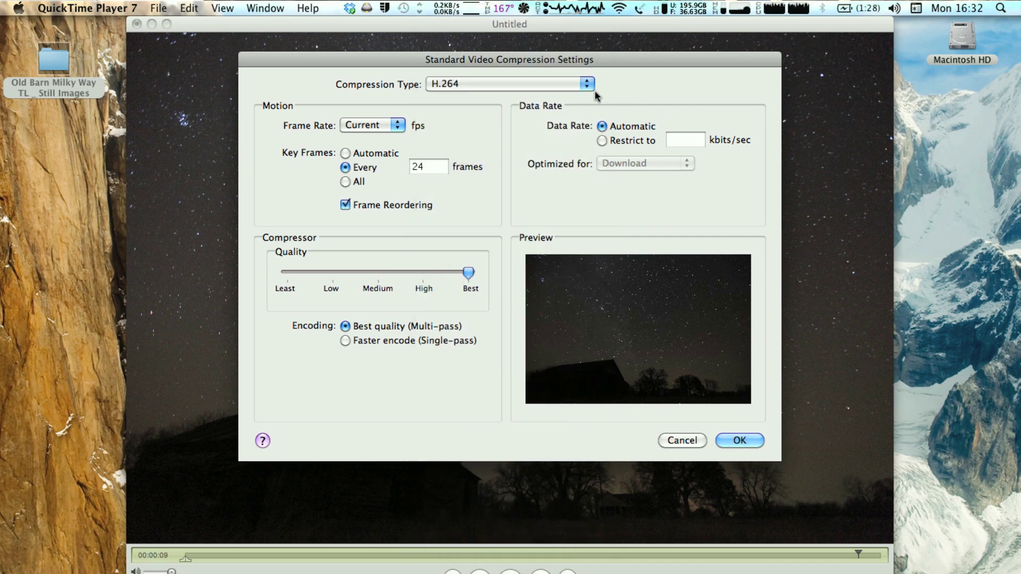
click(588, 85)
scroll(590, 37, up, 5)
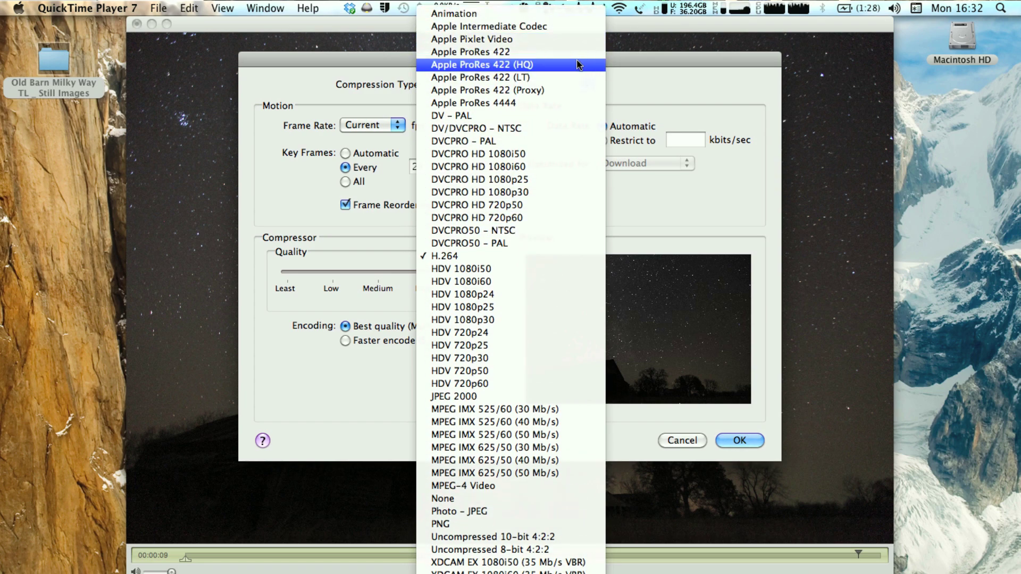
click(579, 64)
click(566, 83)
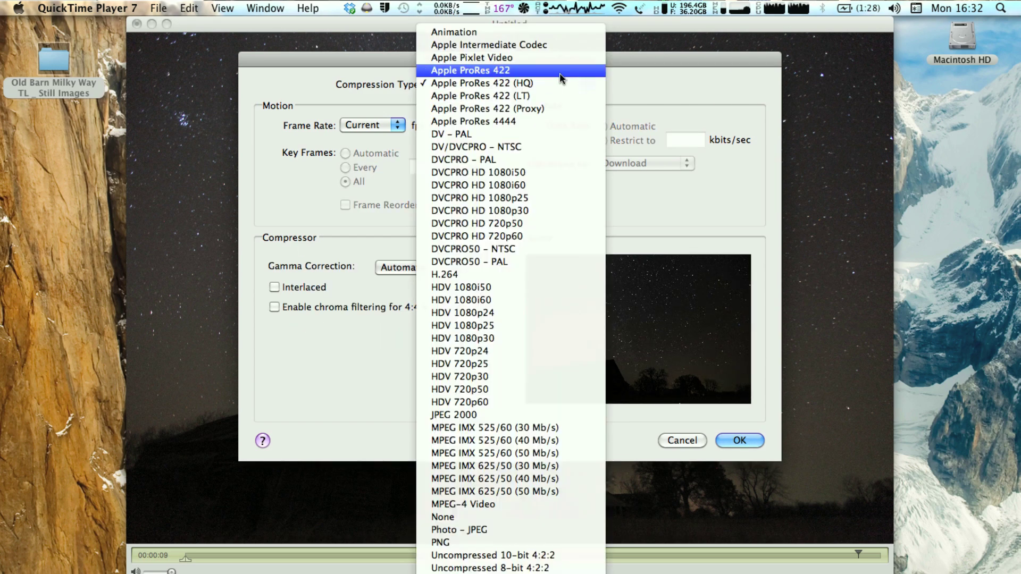
click(568, 69)
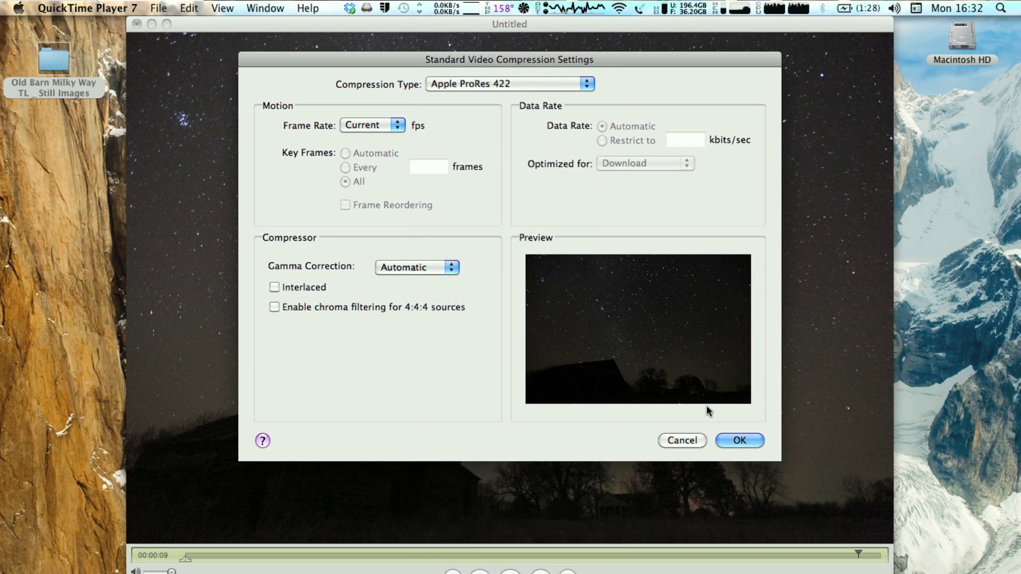
click(739, 441)
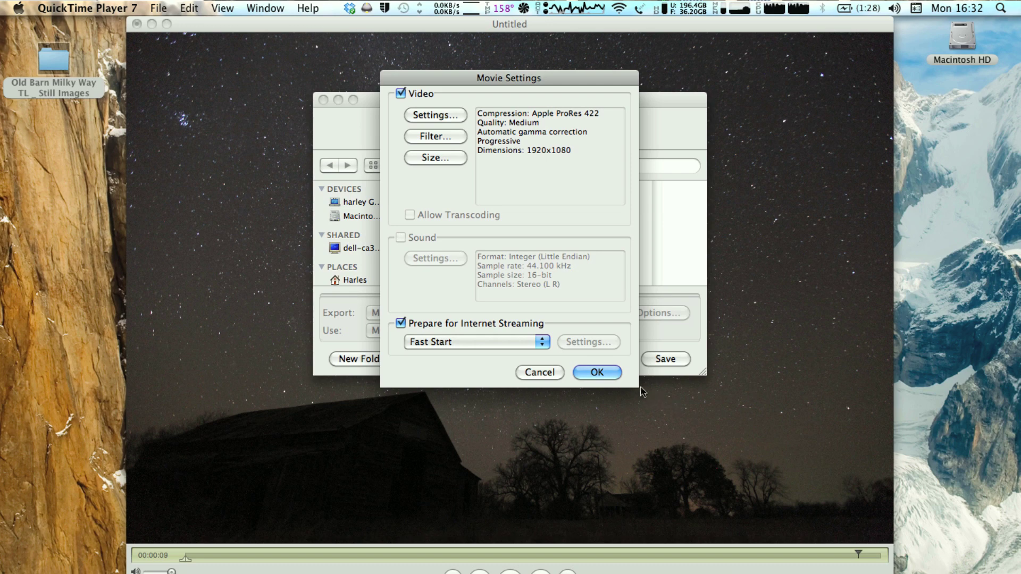
click(619, 373)
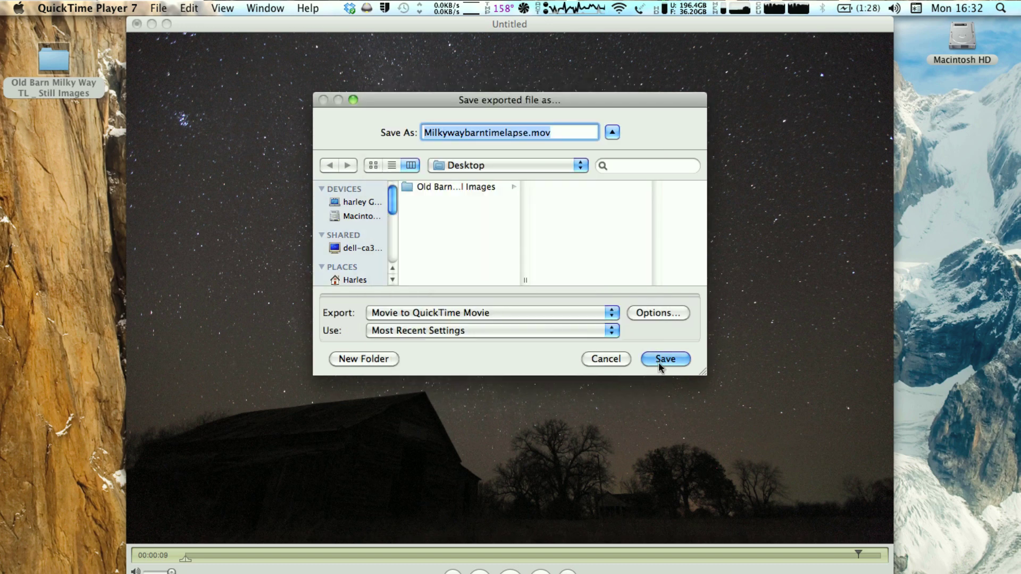
- Save the Milkywaybarntimelapse.mov export and play the finished time-lapse
click(665, 359)
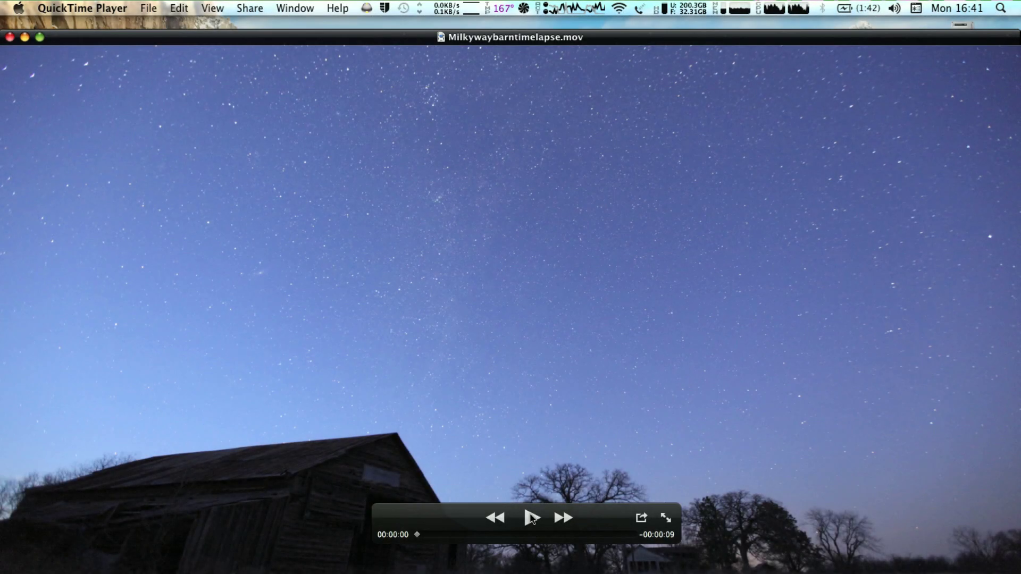
click(531, 518)
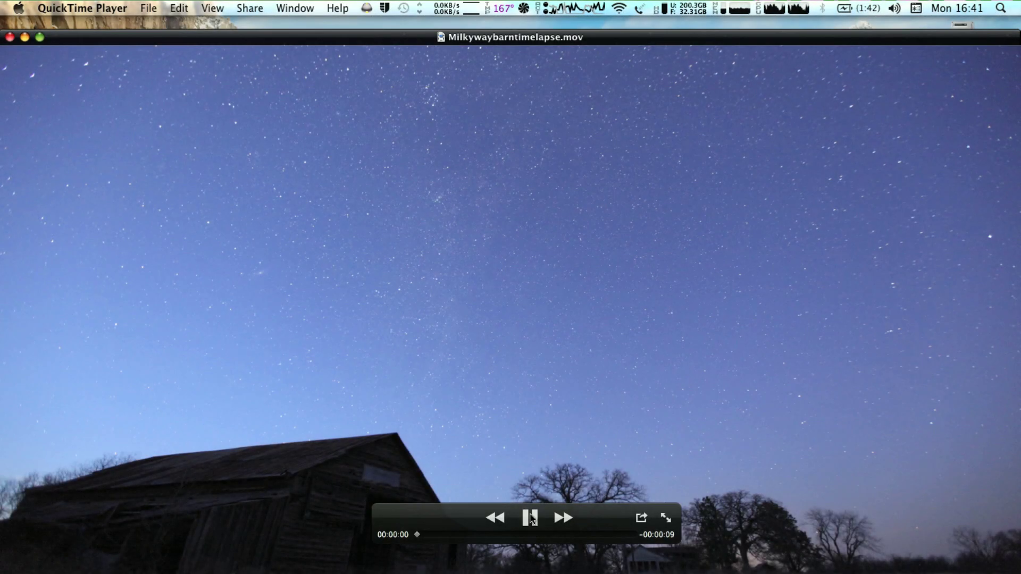